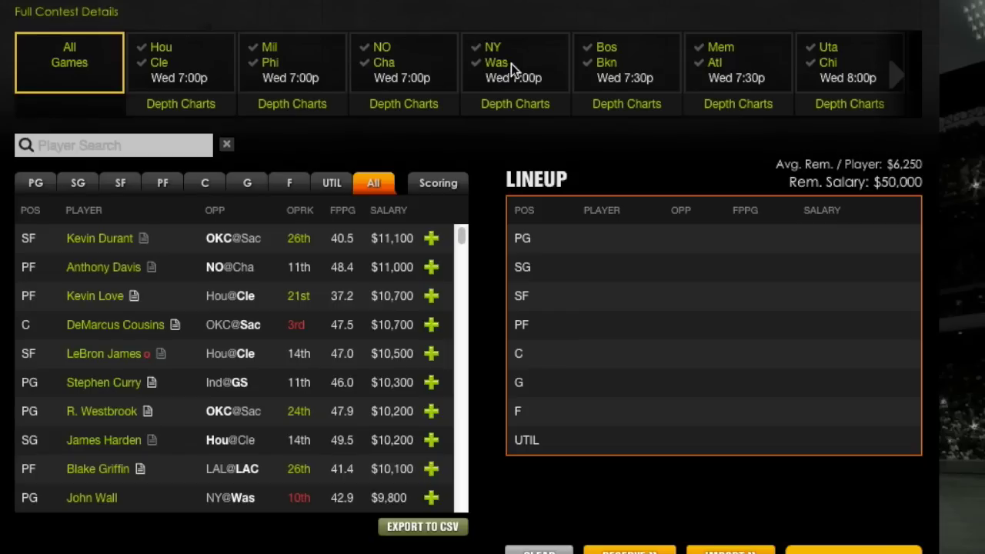
- Look through the contest's games and examine the odds and totals for every Wednesday, Jan 7 game on the NBA Scores & Matchups page
{"action": "left_click", "coordinate": [902, 77]}
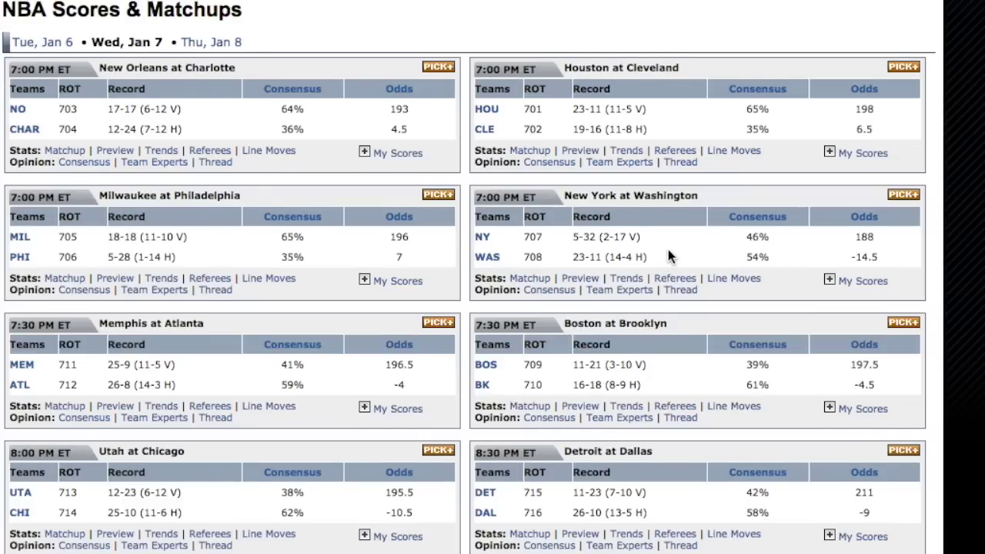
{"action": "scroll", "coordinate": [662, 254], "scroll_direction": "down", "scroll_amount": 2}
{"action": "scroll", "coordinate": [662, 259], "scroll_direction": "down", "scroll_amount": 2}
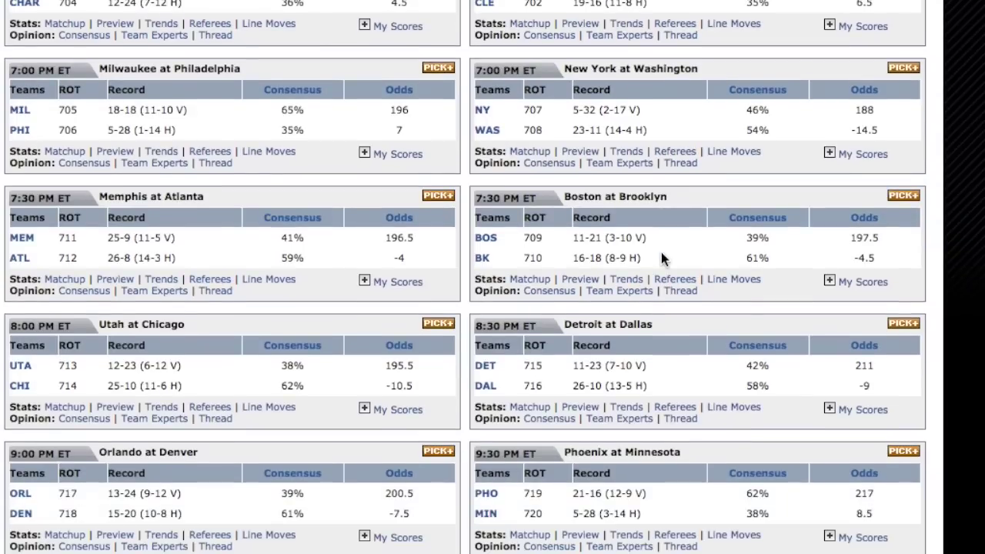
{"action": "scroll", "coordinate": [662, 259], "scroll_direction": "down", "scroll_amount": 2}
{"action": "scroll", "coordinate": [662, 251], "scroll_direction": "down", "scroll_amount": 2}
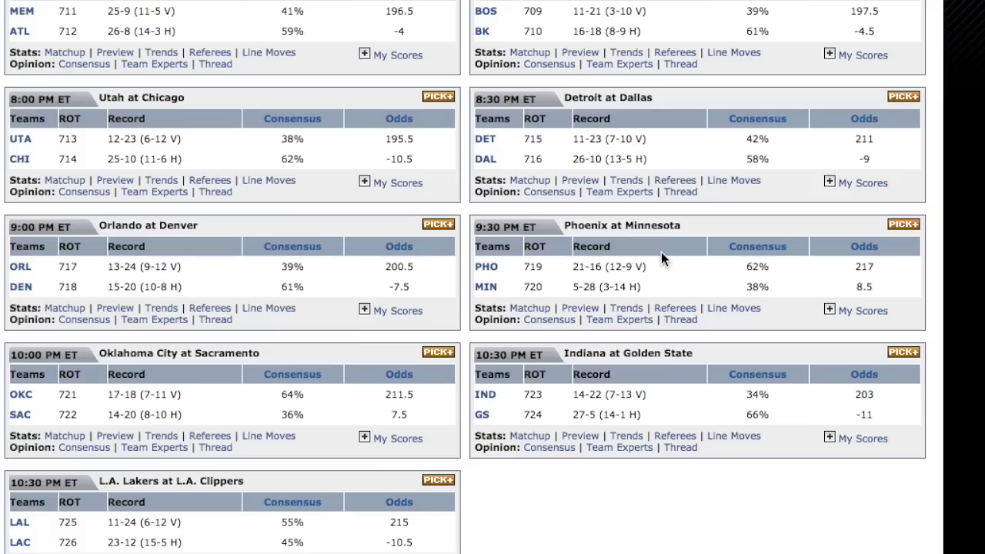
{"action": "scroll", "coordinate": [661, 252], "scroll_direction": "down", "scroll_amount": 3}
{"action": "scroll", "coordinate": [661, 252], "scroll_direction": "up", "scroll_amount": 3}
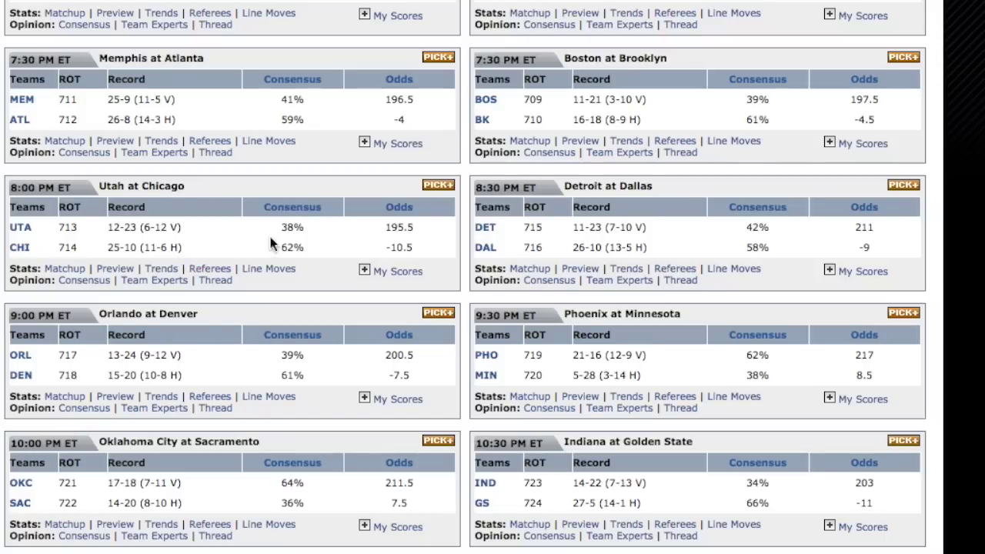
{"action": "scroll", "coordinate": [296, 243], "scroll_direction": "down", "scroll_amount": 4}
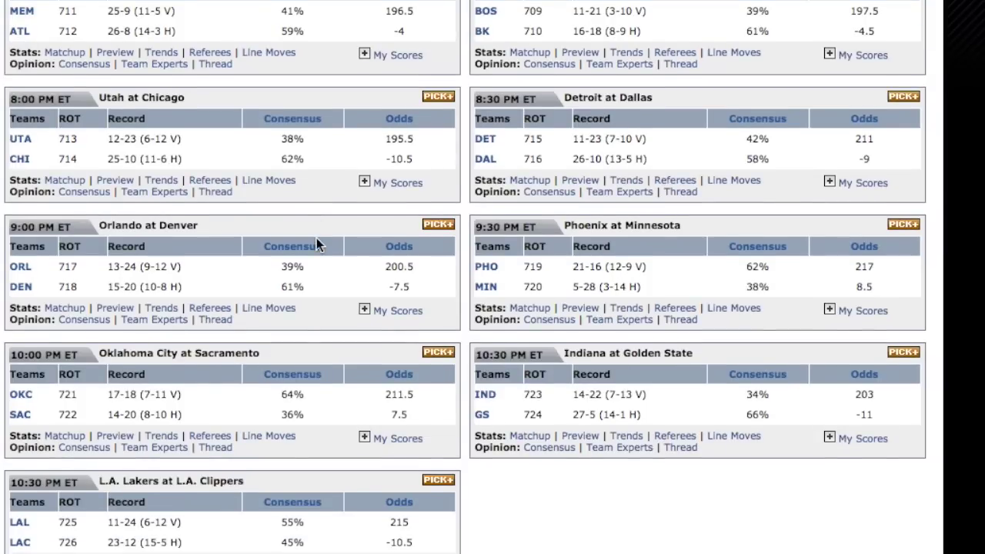
{"action": "scroll", "coordinate": [318, 243], "scroll_direction": "down", "scroll_amount": 1}
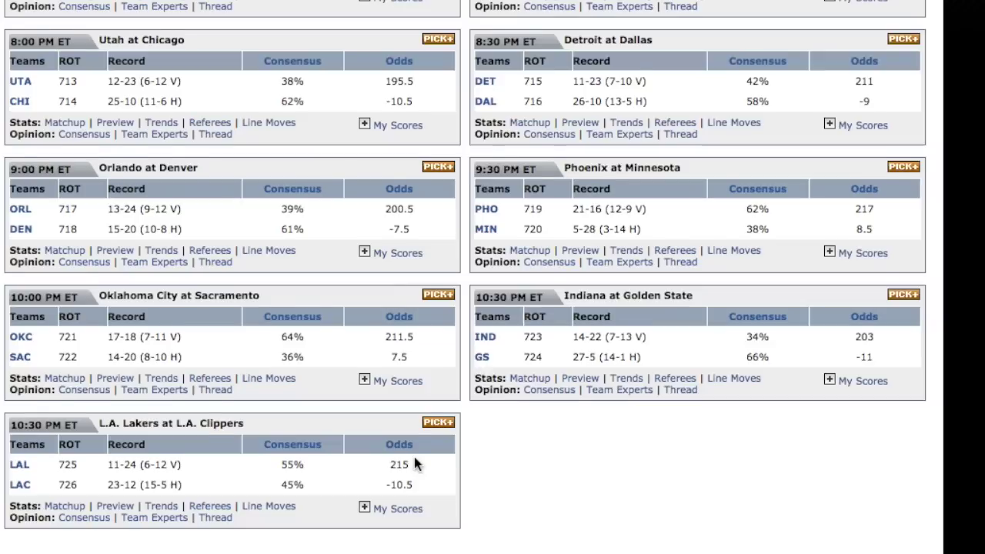
{"action": "scroll", "coordinate": [415, 464], "scroll_direction": "up", "scroll_amount": 2}
{"action": "scroll", "coordinate": [414, 455], "scroll_direction": "up", "scroll_amount": 5}
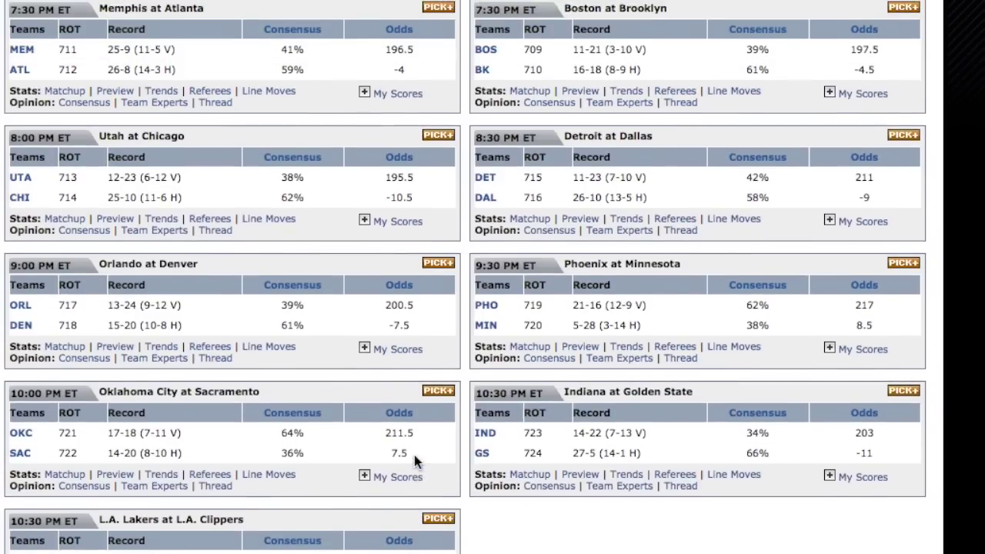
{"action": "scroll", "coordinate": [414, 455], "scroll_direction": "up", "scroll_amount": 4}
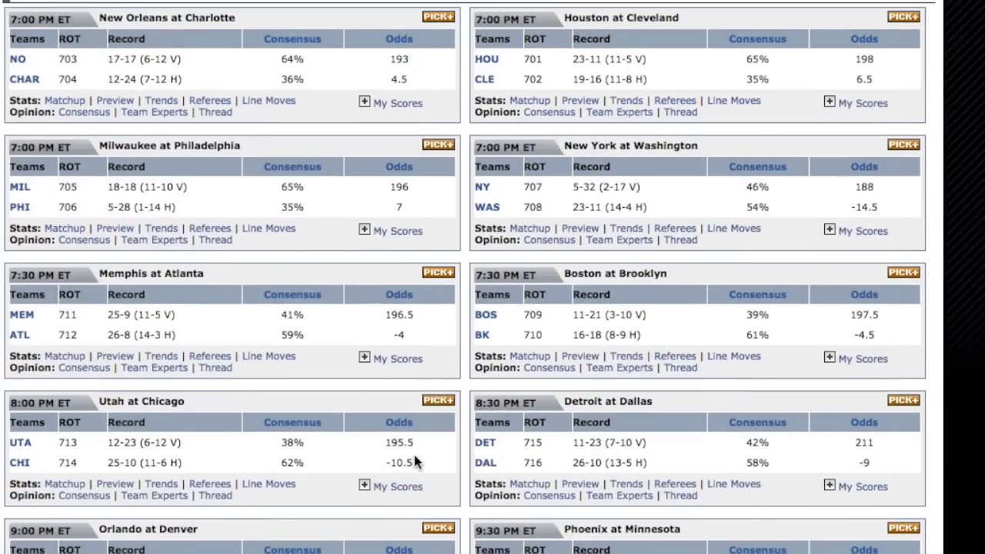
{"action": "scroll", "coordinate": [414, 455], "scroll_direction": "down", "scroll_amount": 8}
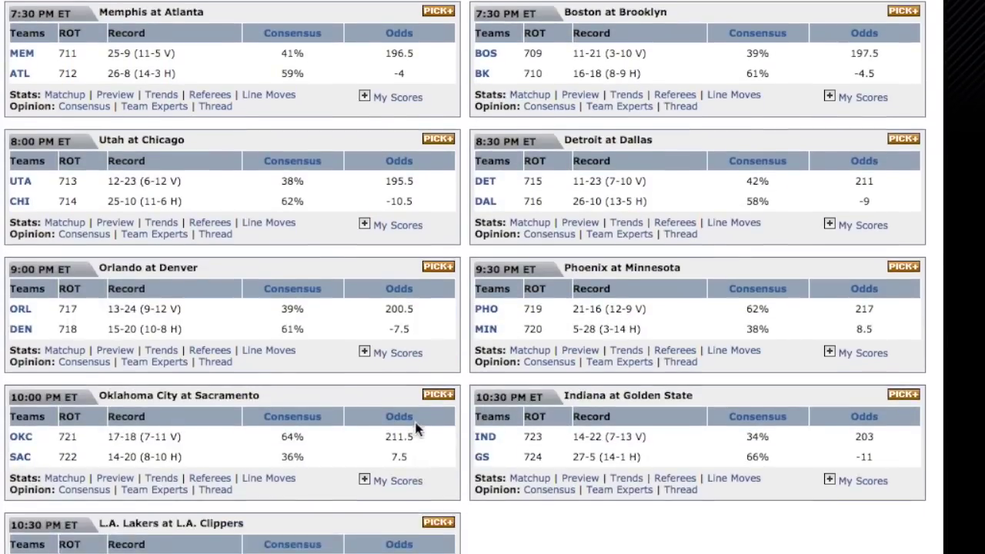
{"action": "scroll", "coordinate": [401, 418], "scroll_direction": "down", "scroll_amount": 1}
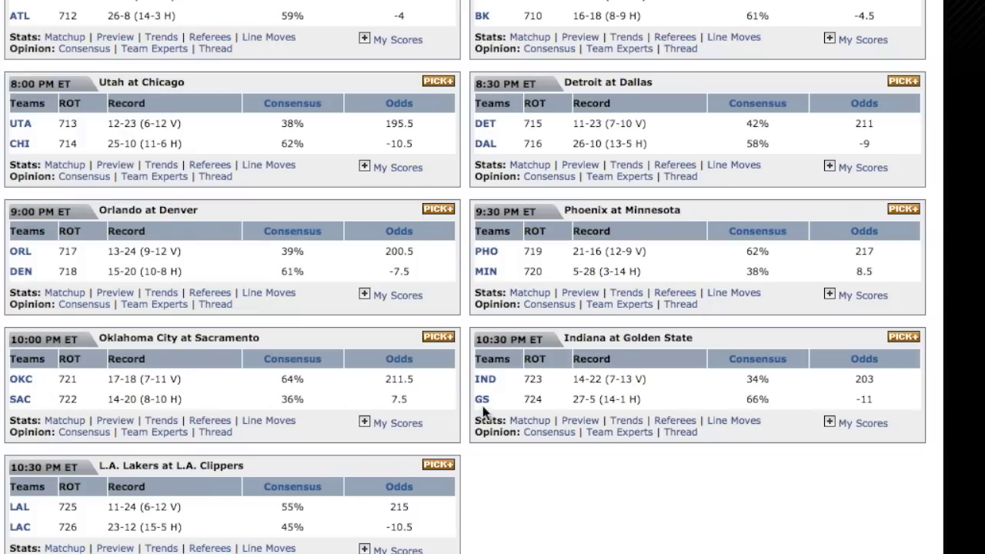
{"action": "scroll", "coordinate": [481, 396], "scroll_direction": "up", "scroll_amount": 3}
{"action": "scroll", "coordinate": [537, 394], "scroll_direction": "up", "scroll_amount": 3}
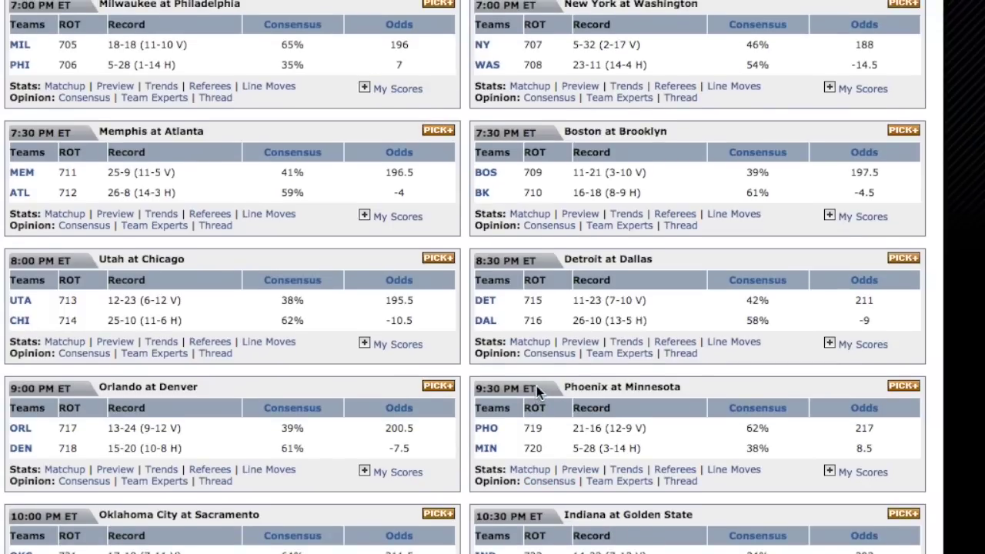
{"action": "scroll", "coordinate": [483, 350], "scroll_direction": "down", "scroll_amount": 8}
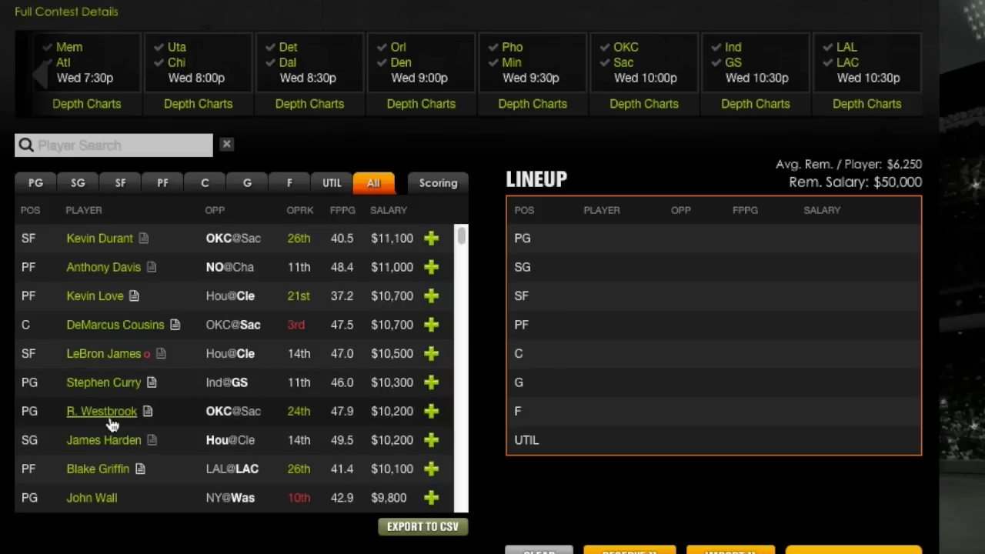
- In the DraftKings player list, review Russell Westbrook's 10-game log with his recent fantasy points and salaries, and close his player card
{"action": "left_click", "coordinate": [147, 409]}
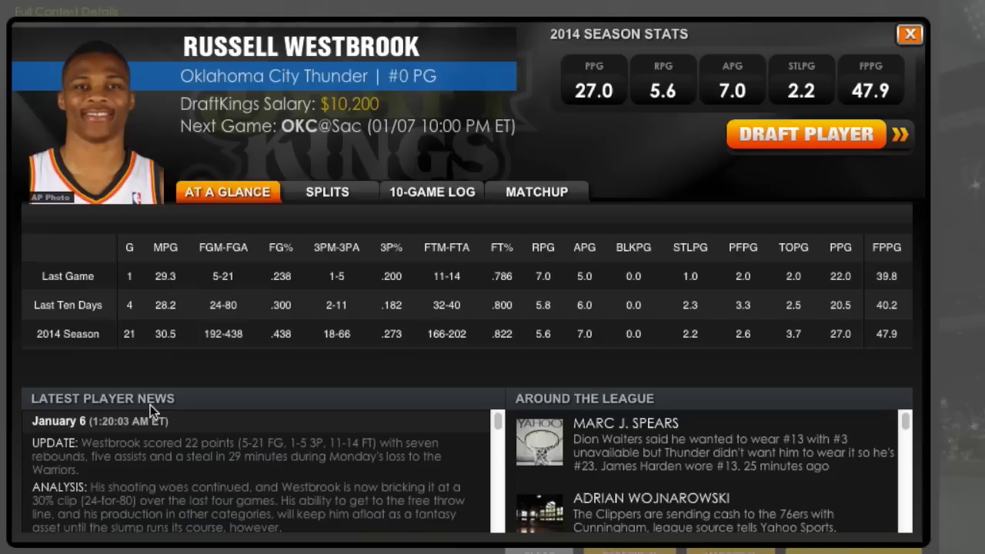
{"action": "left_click", "coordinate": [445, 194]}
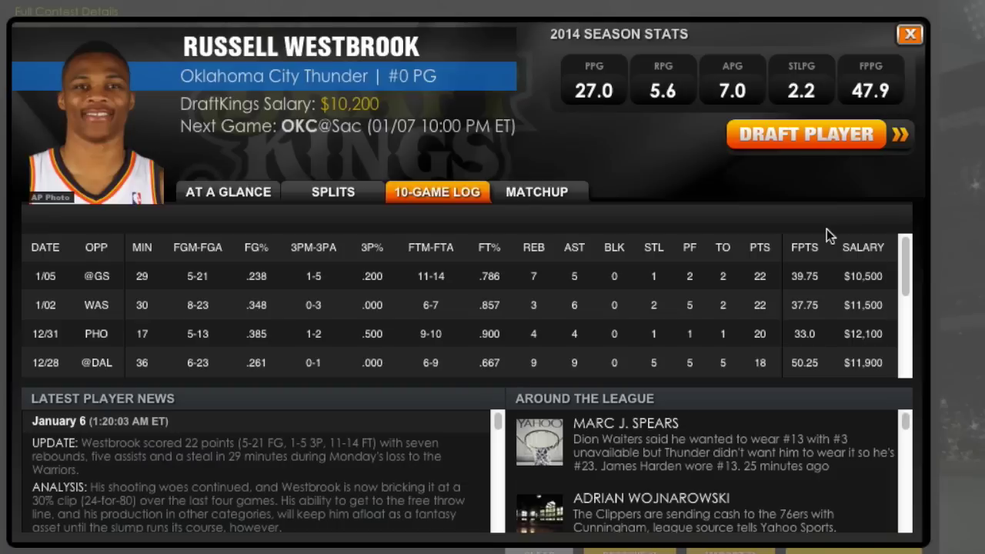
{"action": "left_click", "coordinate": [910, 38]}
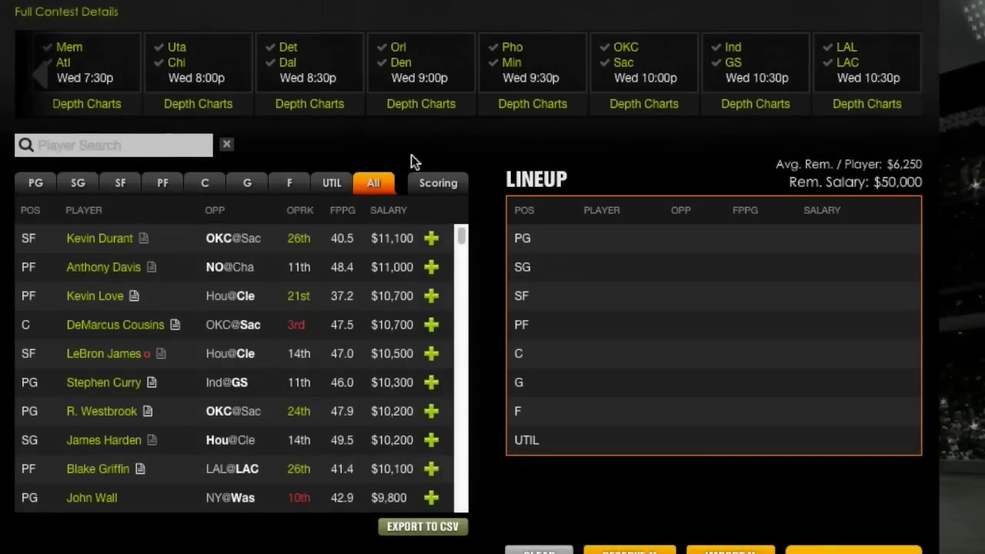
- Review James Harden's 10-game log with his recent fantasy points and salaries, and close his player card
{"action": "scroll", "coordinate": [455, 236], "scroll_direction": "down", "scroll_amount": 1}
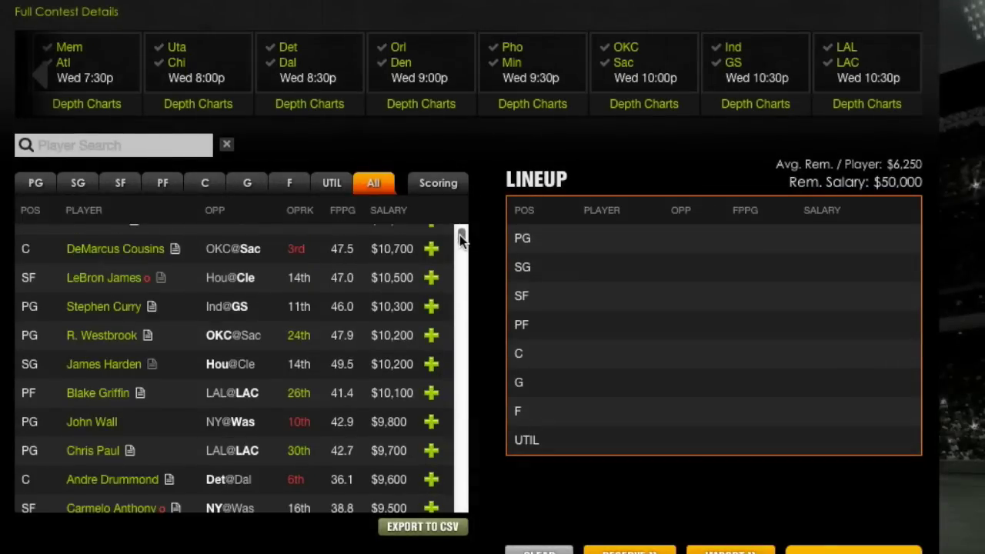
{"action": "scroll", "coordinate": [445, 242], "scroll_direction": "up", "scroll_amount": 1}
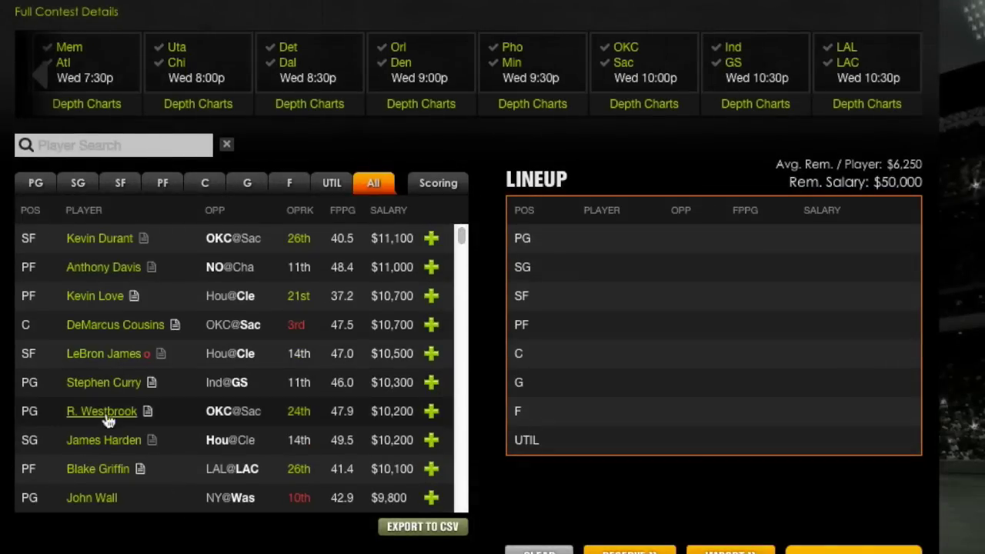
{"action": "left_click", "coordinate": [105, 442]}
{"action": "left_click", "coordinate": [466, 194]}
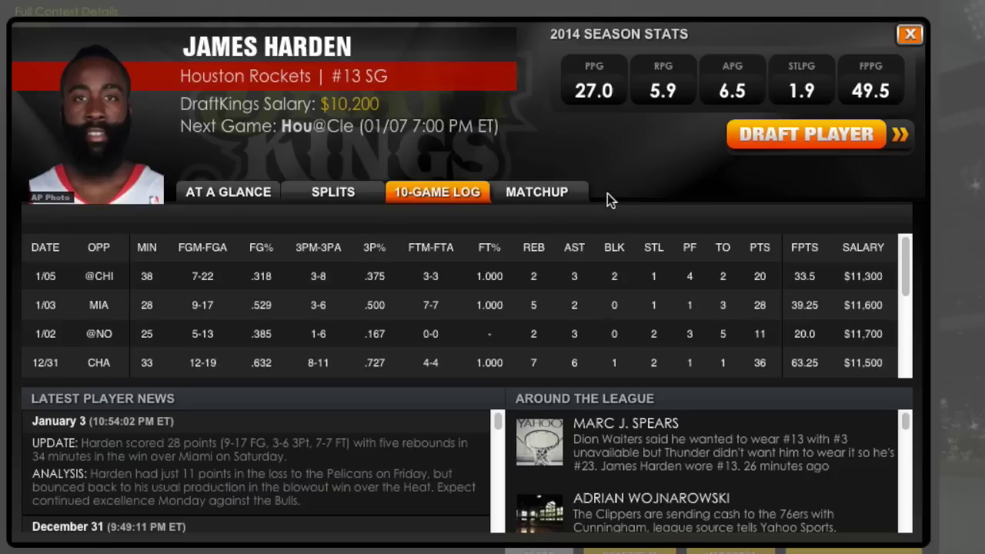
{"action": "left_click", "coordinate": [910, 34]}
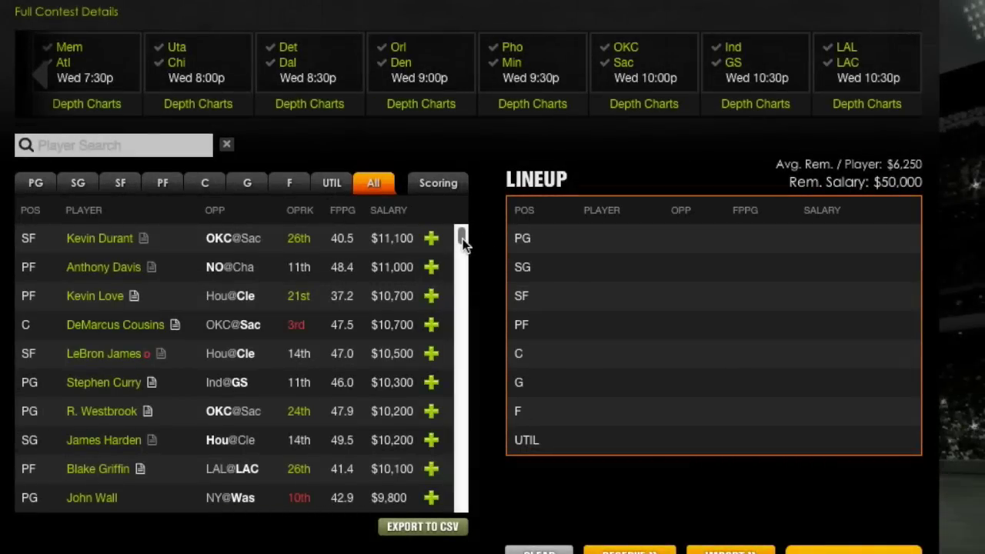
- Compare salaries and opponent ranks of the most expensive players, and filter the player list to point guards from the highest salary down
{"action": "scroll", "coordinate": [464, 243], "scroll_direction": "down", "scroll_amount": 1}
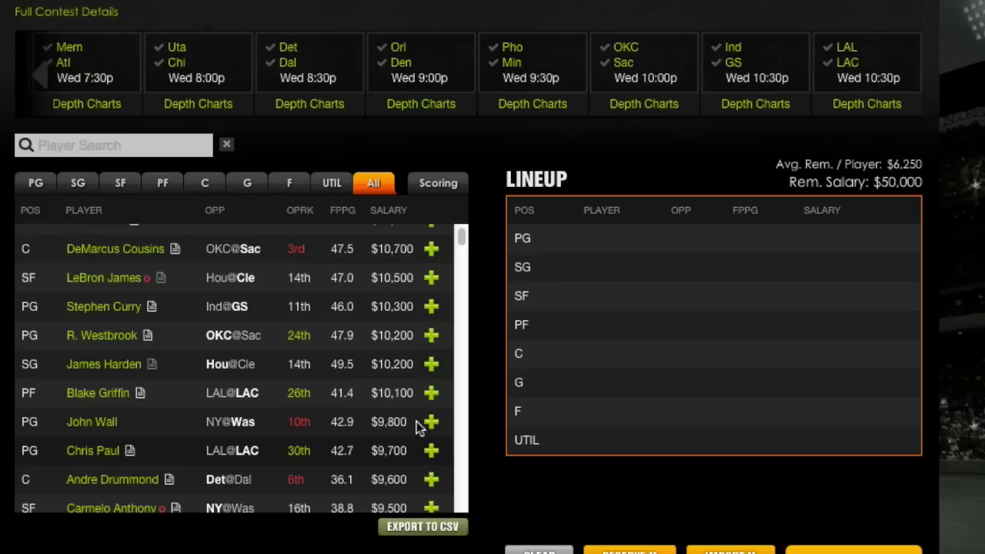
{"action": "scroll", "coordinate": [460, 242], "scroll_direction": "up", "scroll_amount": 3}
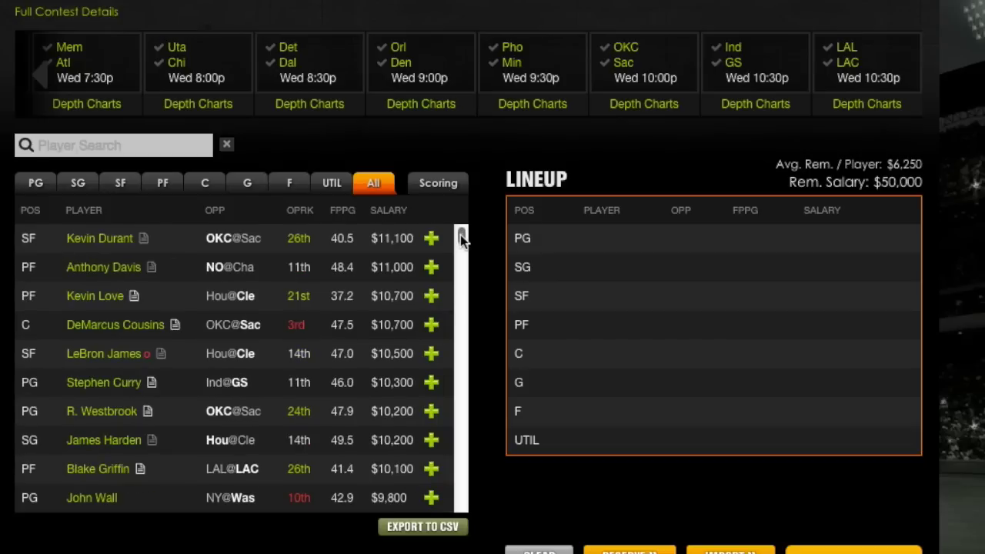
{"action": "scroll", "coordinate": [352, 324], "scroll_direction": "down", "scroll_amount": 2}
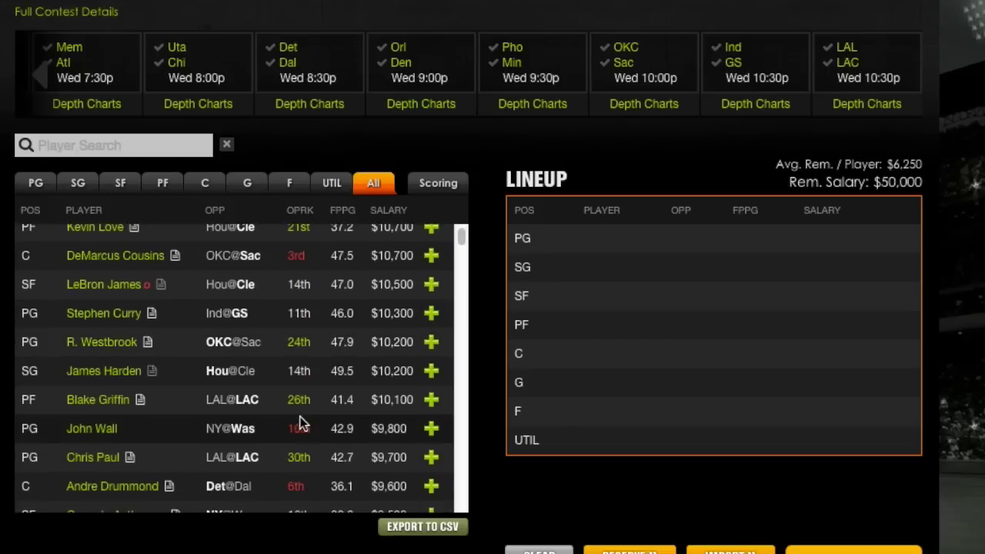
{"action": "scroll", "coordinate": [301, 421], "scroll_direction": "down", "scroll_amount": 2}
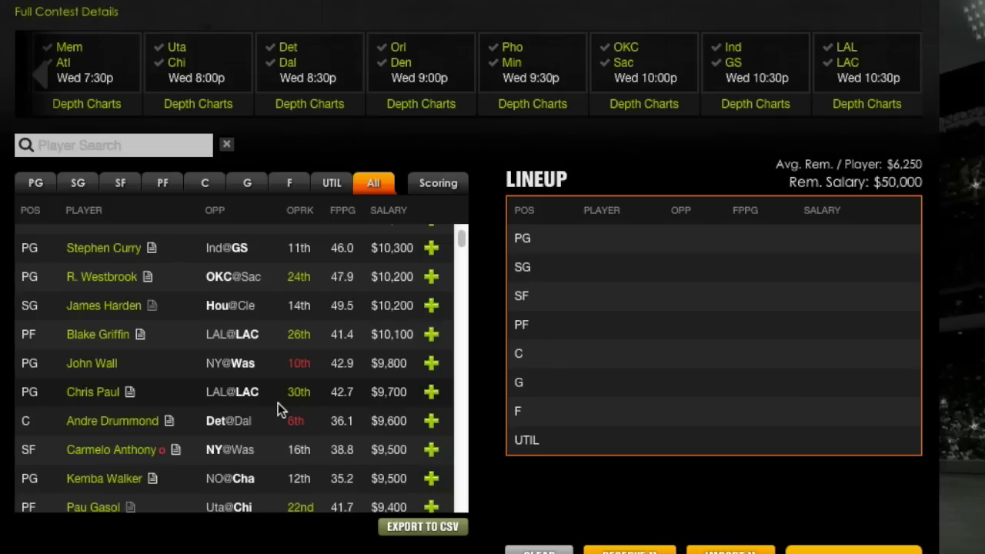
{"action": "left_click", "coordinate": [36, 187]}
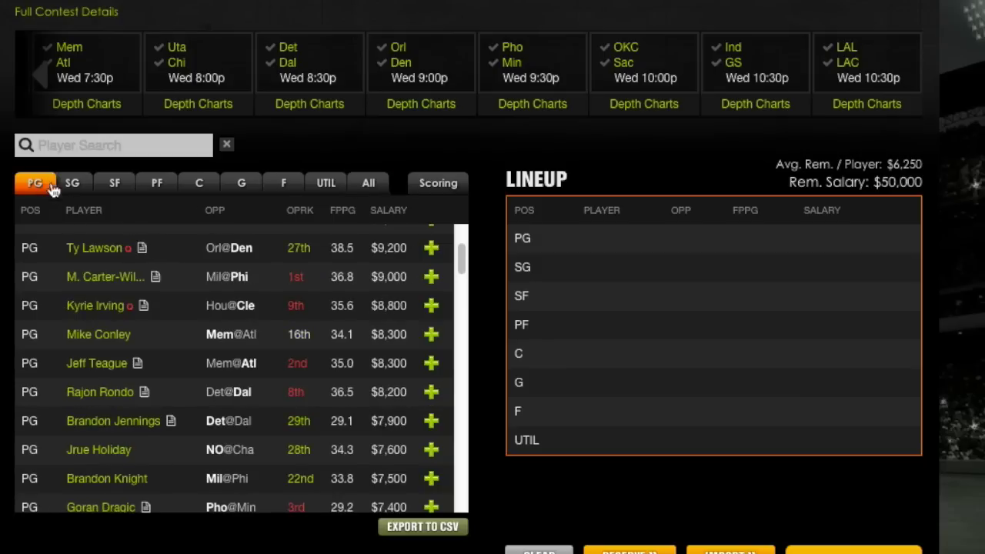
{"action": "left_click_drag", "start_coordinate": [461, 258], "coordinate": [458, 241]}
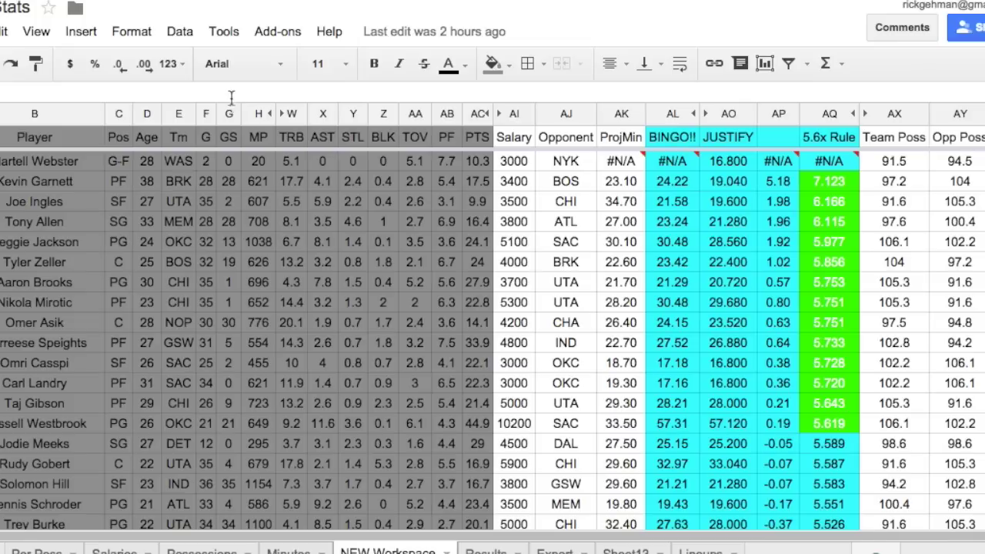
- Switch to the NBA Stats spreadsheet and hide columns F and G (G and GS) on the NEW Workspace sheet
{"action": "left_click_drag", "start_coordinate": [209, 115], "coordinate": [224, 116]}
{"action": "right_click", "coordinate": [224, 116]}
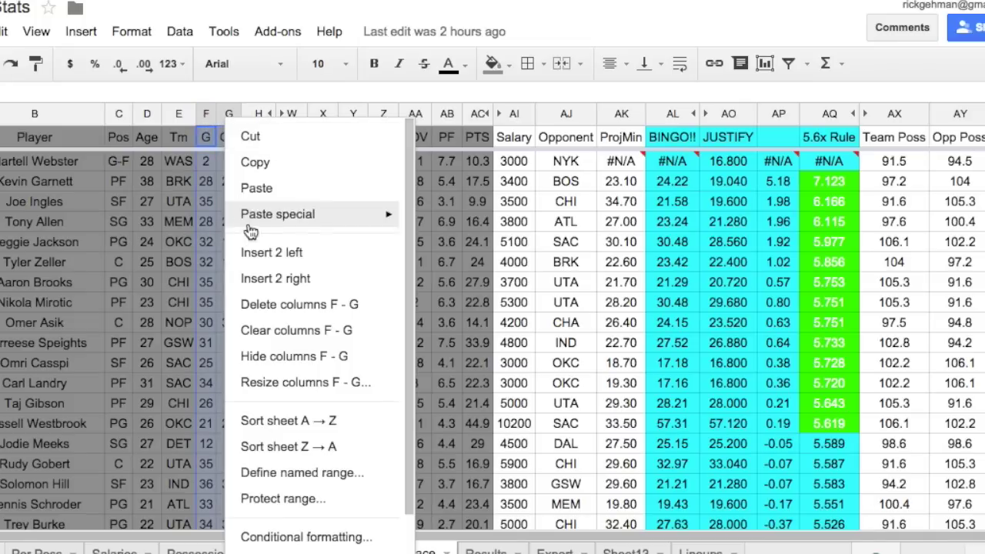
{"action": "left_click", "coordinate": [288, 356]}
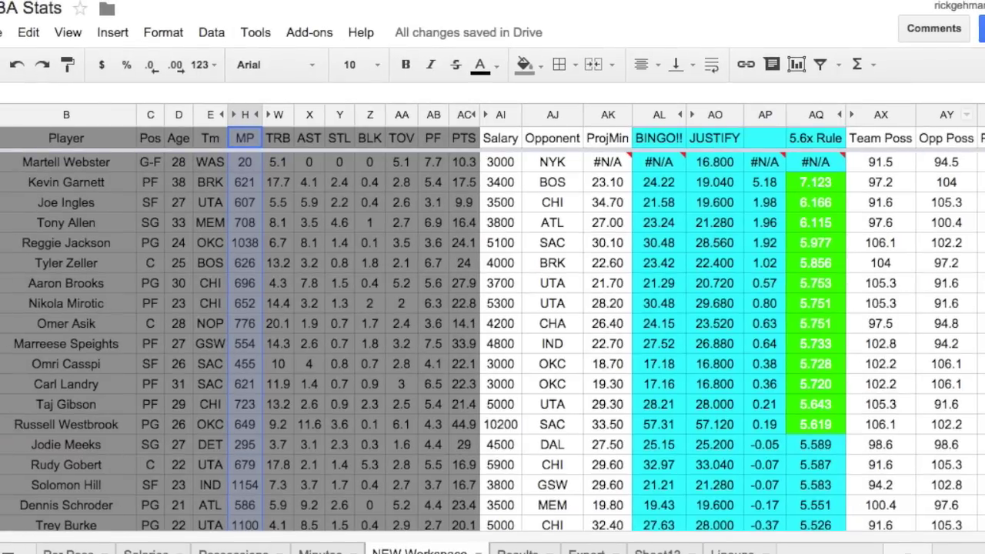
{"action": "left_click", "coordinate": [545, 284]}
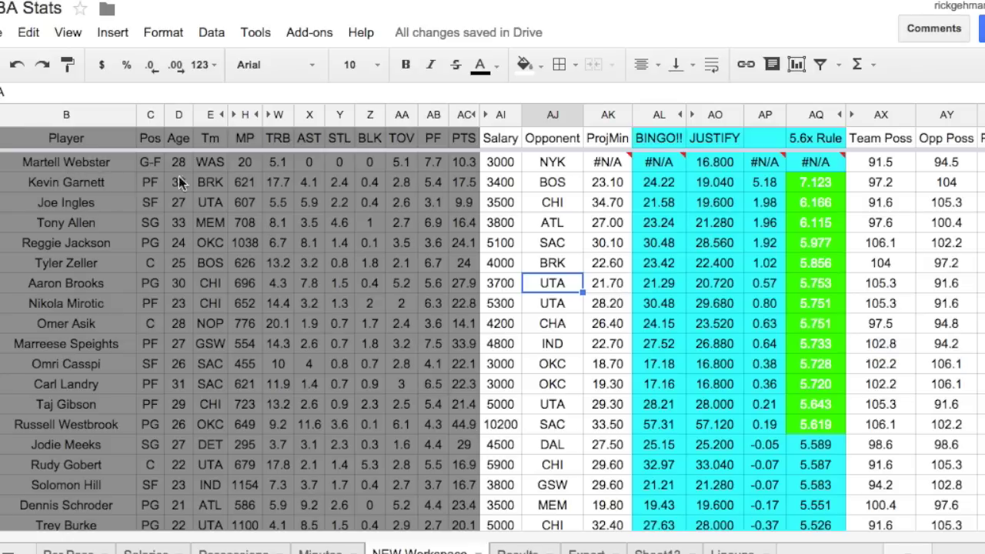
- Examine the players with the highest 5.6x Rule values, from Kevin Garnett down, comparing their salaries, opponents and projections
{"action": "left_click", "coordinate": [106, 182]}
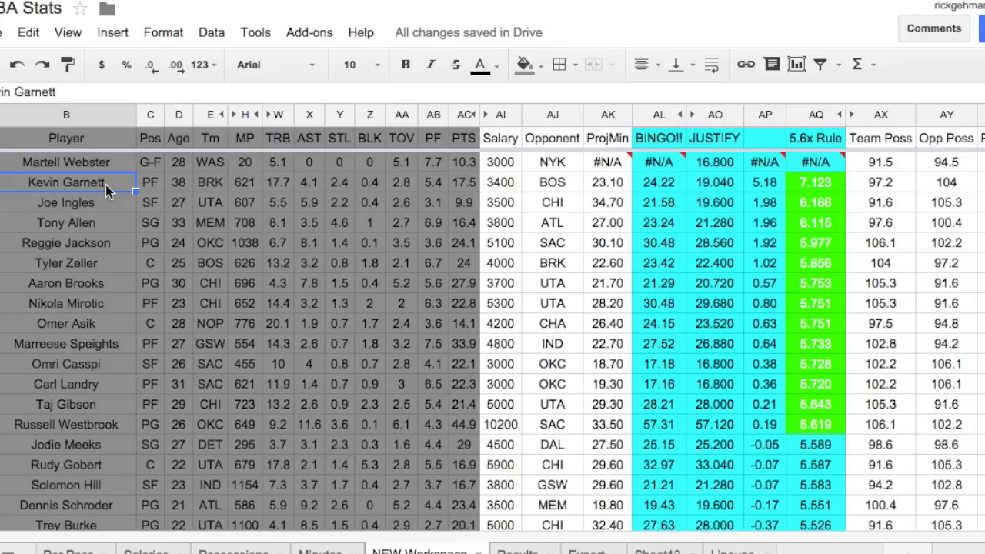
{"action": "left_click", "coordinate": [104, 200]}
{"action": "left_click", "coordinate": [99, 221]}
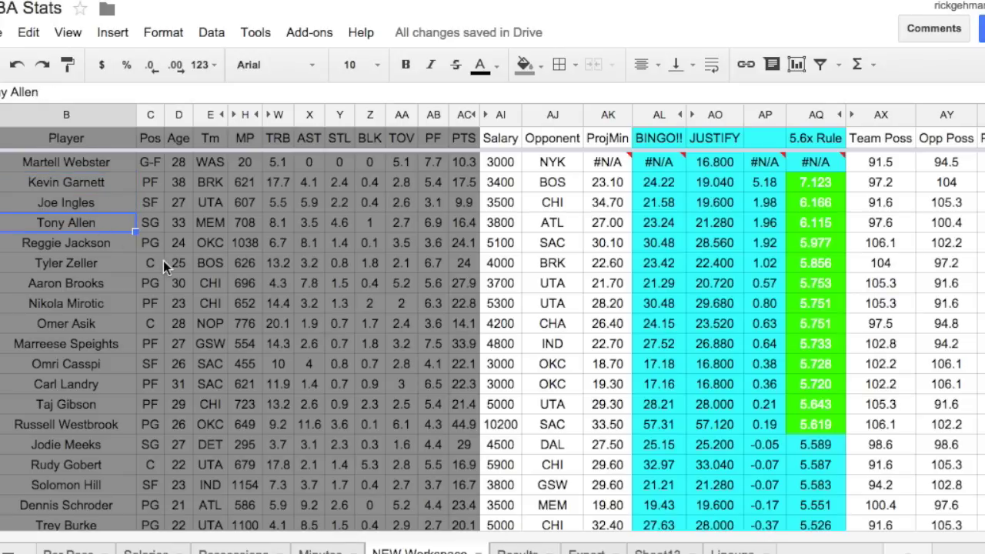
{"action": "left_click", "coordinate": [101, 246]}
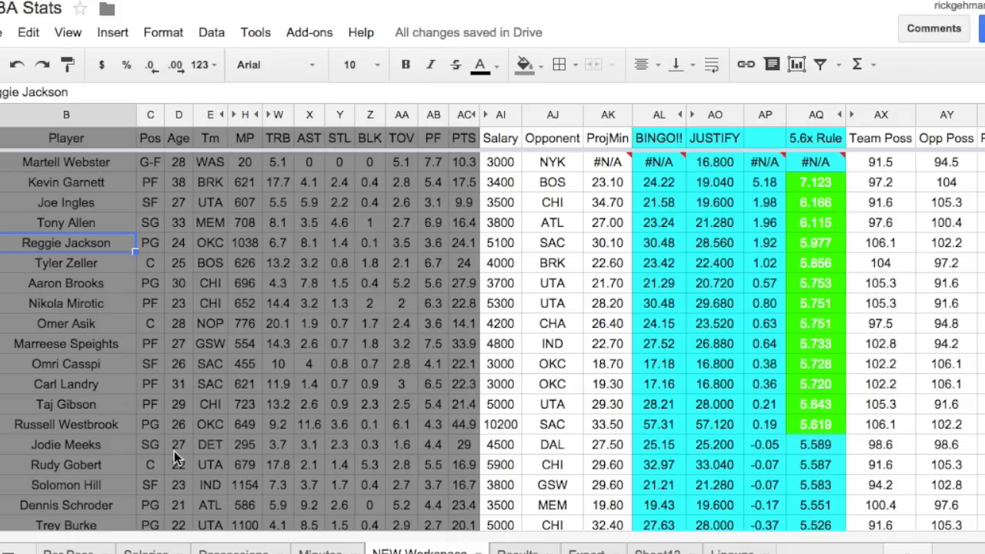
{"action": "scroll", "coordinate": [251, 384], "scroll_direction": "down", "scroll_amount": 1}
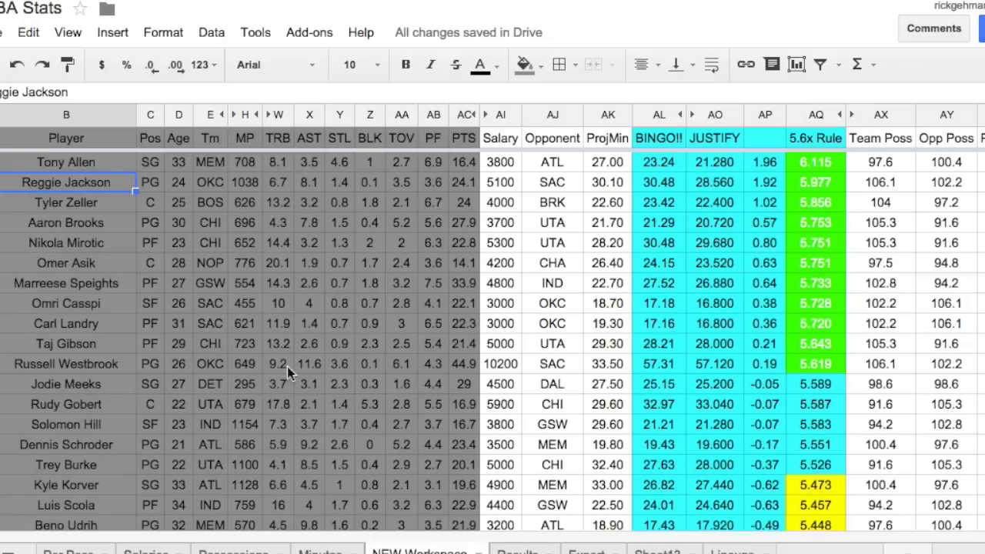
{"action": "scroll", "coordinate": [251, 374], "scroll_direction": "down", "scroll_amount": 1}
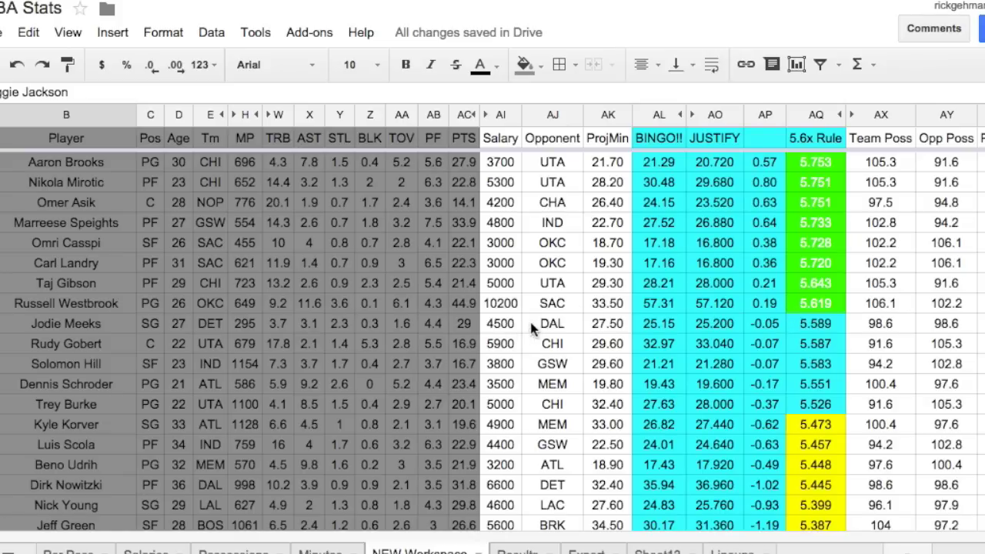
{"action": "scroll", "coordinate": [524, 325], "scroll_direction": "up", "scroll_amount": 4}
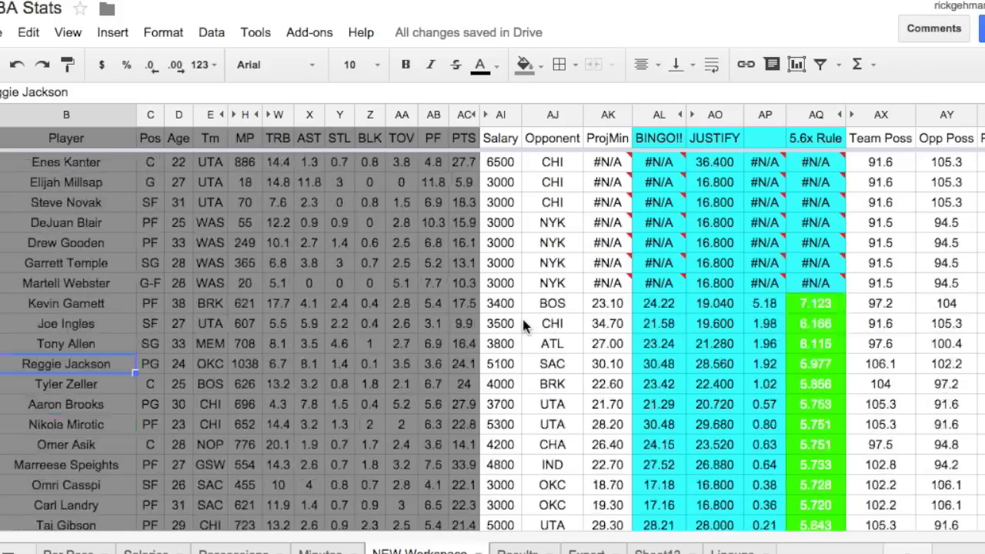
{"action": "scroll", "coordinate": [523, 319], "scroll_direction": "down", "scroll_amount": 3}
{"action": "scroll", "coordinate": [523, 319], "scroll_direction": "up", "scroll_amount": 2}
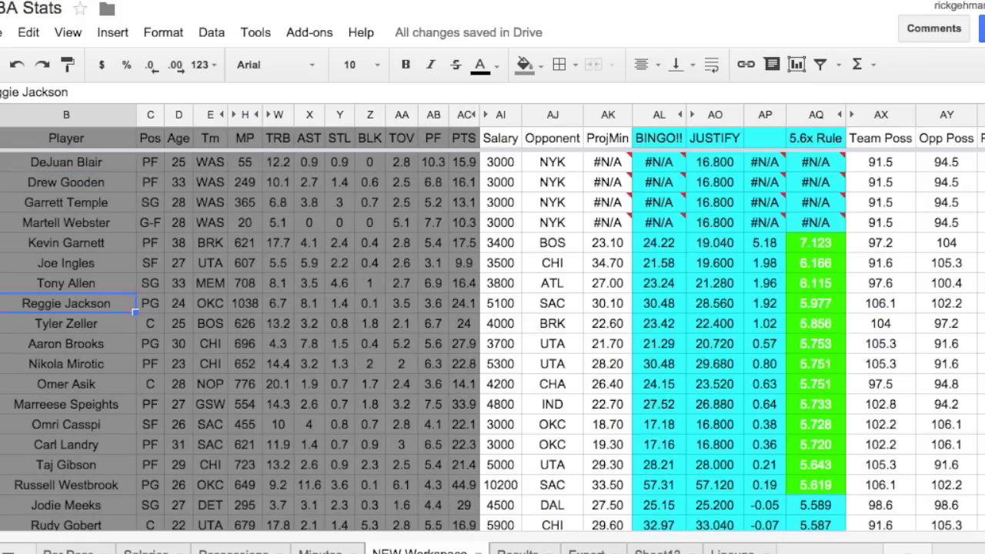
- Switch to the terminal with the DFROptimal output and examine the players, points and salaries of the suggested optimal teams
{"action": "key", "text": "super+Tab"}
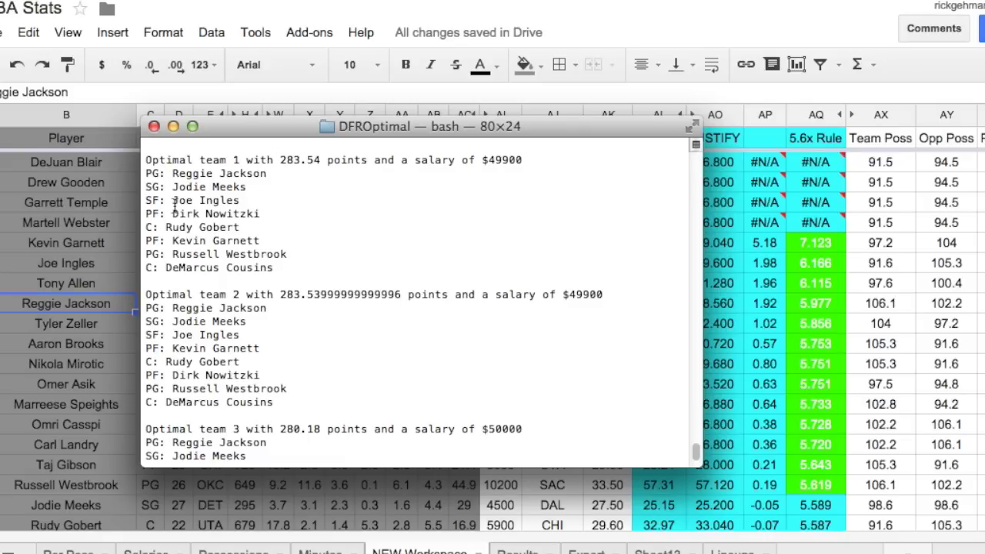
{"action": "left_click_drag", "start_coordinate": [172, 202], "coordinate": [258, 204]}
{"action": "left_click", "coordinate": [258, 203]}
{"action": "left_click", "coordinate": [173, 127]}
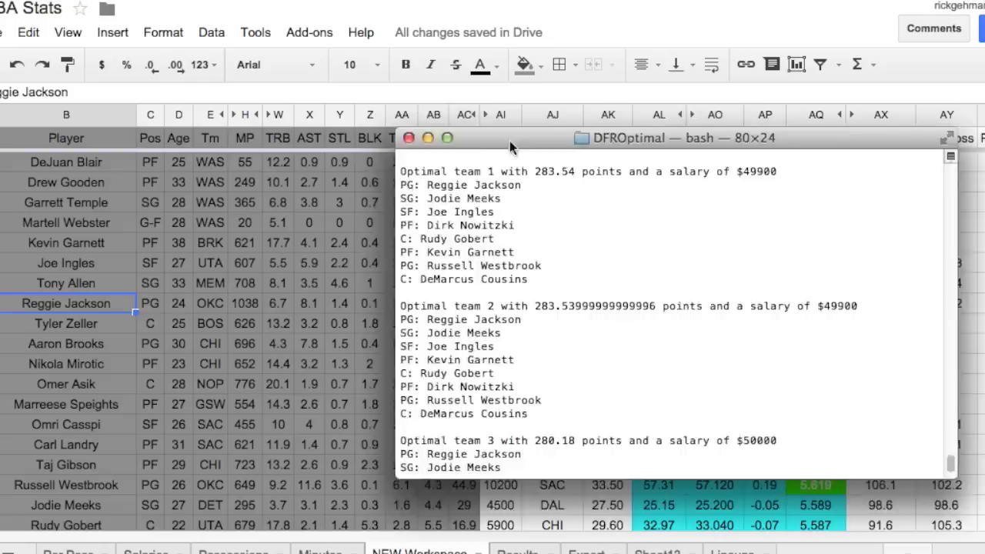
{"action": "scroll", "coordinate": [375, 297], "scroll_direction": "down", "scroll_amount": 7}
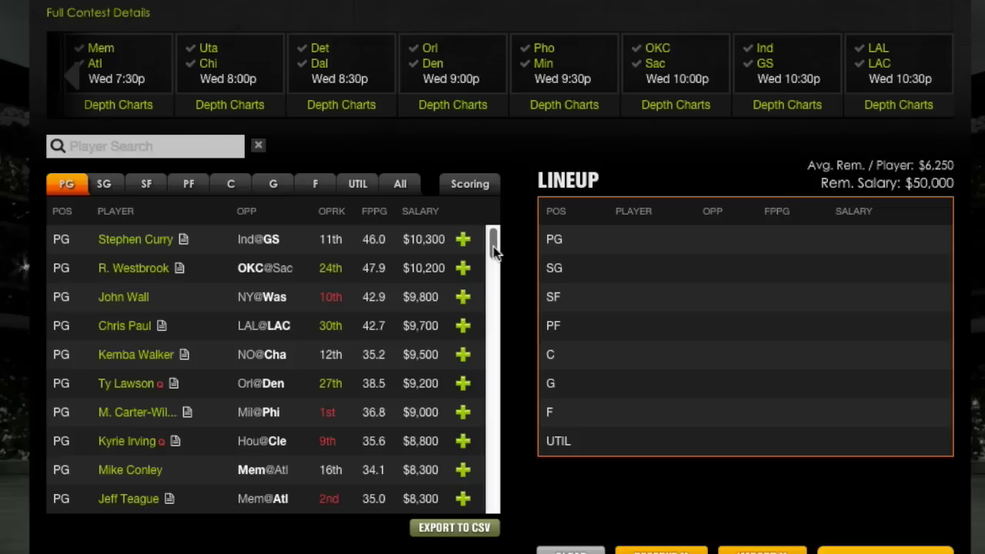
- Browse the cheaper point guards in the DraftKings player list and check Deron Williams' stats and injury news on his player card
{"action": "left_click_drag", "start_coordinate": [495, 251], "coordinate": [495, 285]}
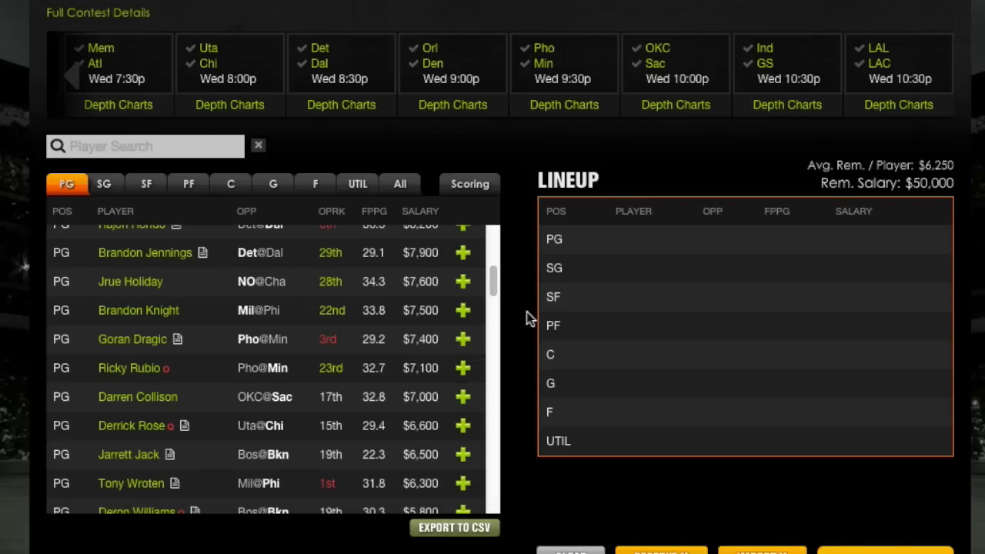
{"action": "scroll", "coordinate": [281, 412], "scroll_direction": "down", "scroll_amount": 2}
{"action": "scroll", "coordinate": [295, 385], "scroll_direction": "down", "scroll_amount": 1}
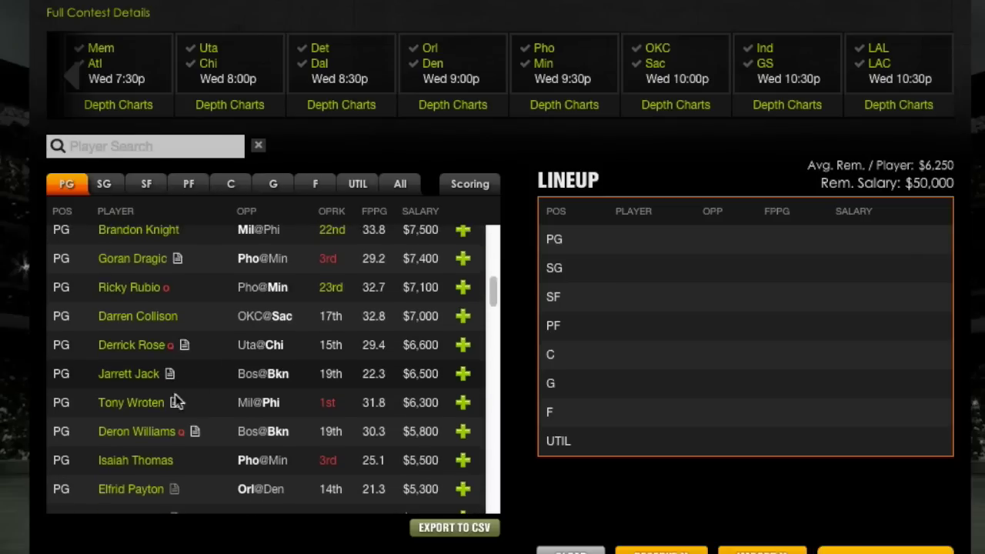
{"action": "left_click", "coordinate": [179, 432]}
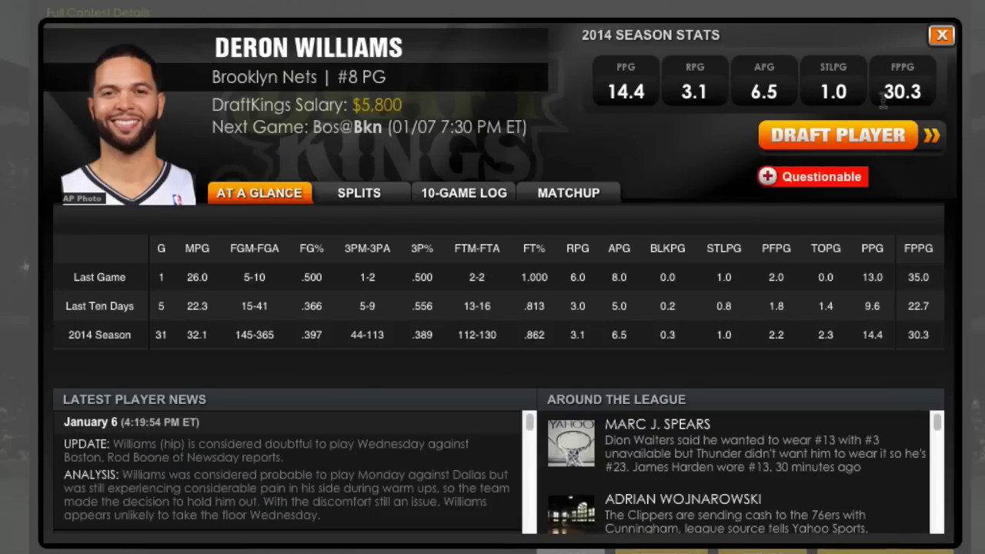
{"action": "left_click", "coordinate": [942, 39]}
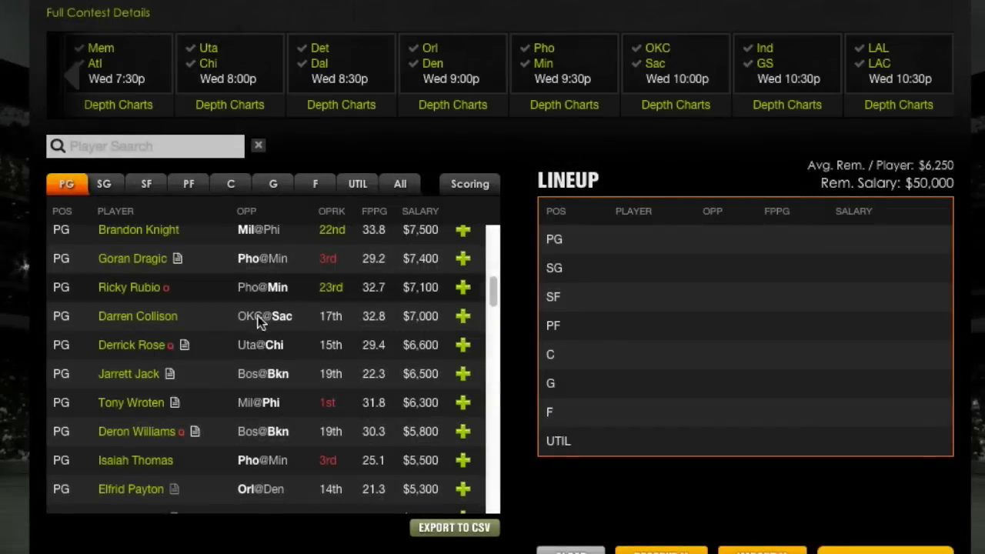
- Review Jarrett Jack's 10-game log with his recent fantasy points and salaries, and draft him into the lineup as point guard
{"action": "left_click", "coordinate": [131, 374]}
{"action": "left_click", "coordinate": [501, 198]}
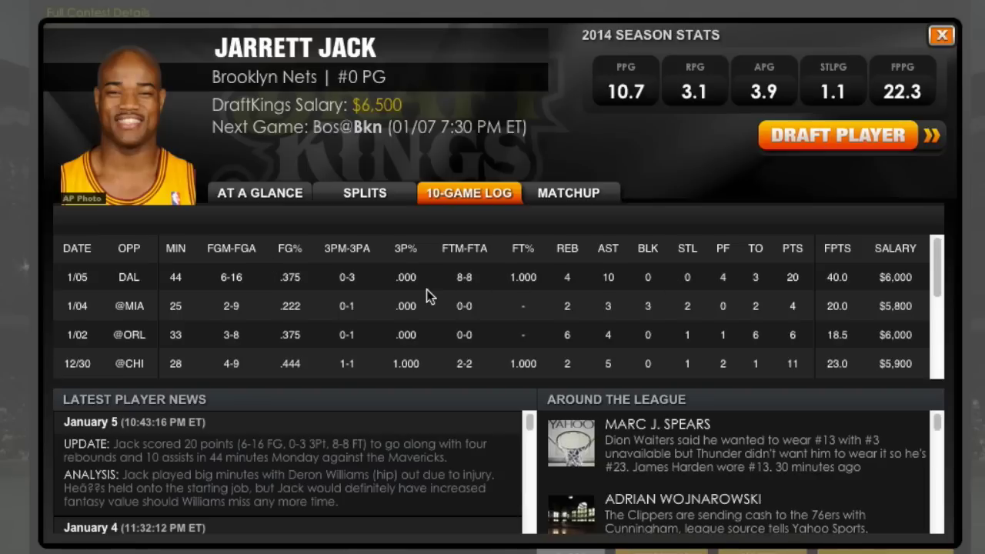
{"action": "scroll", "coordinate": [635, 308], "scroll_direction": "down", "scroll_amount": 3}
{"action": "scroll", "coordinate": [641, 311], "scroll_direction": "down", "scroll_amount": 1}
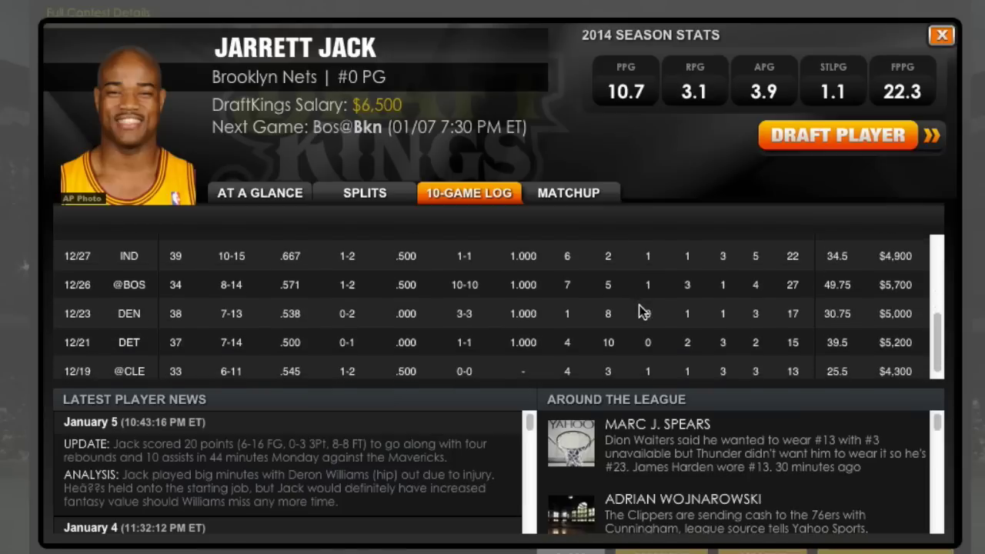
{"action": "scroll", "coordinate": [838, 308], "scroll_direction": "down", "scroll_amount": 1}
{"action": "left_click_drag", "start_coordinate": [935, 336], "coordinate": [935, 250]}
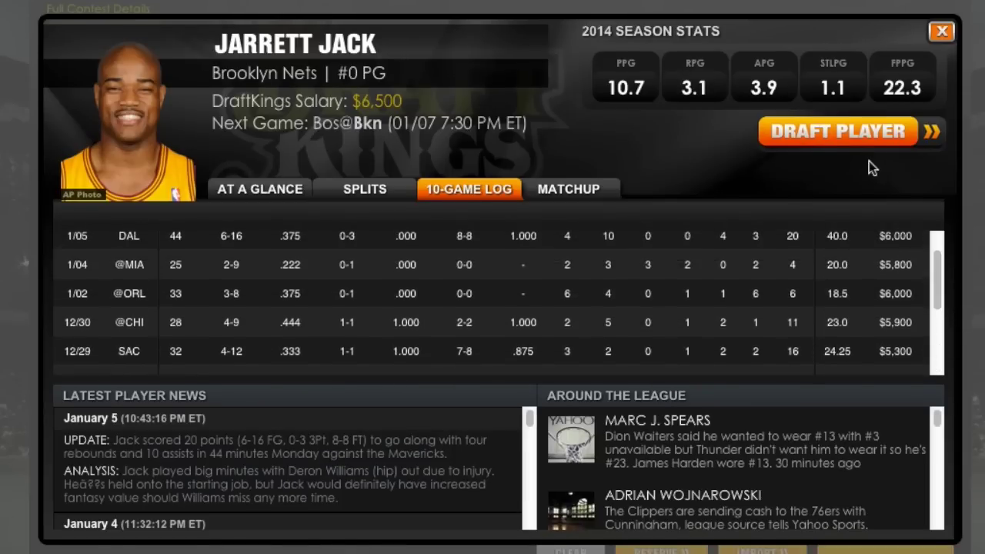
{"action": "left_click", "coordinate": [837, 135]}
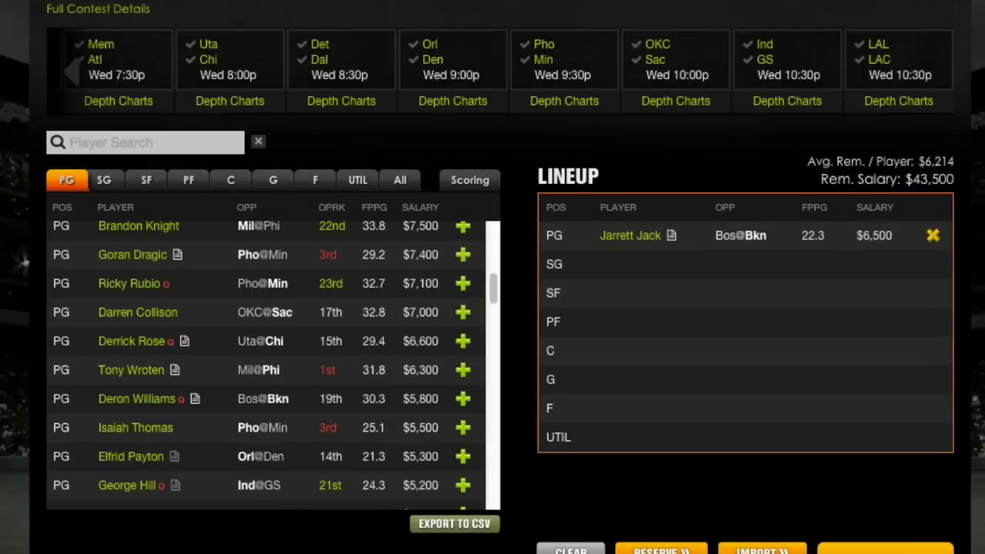